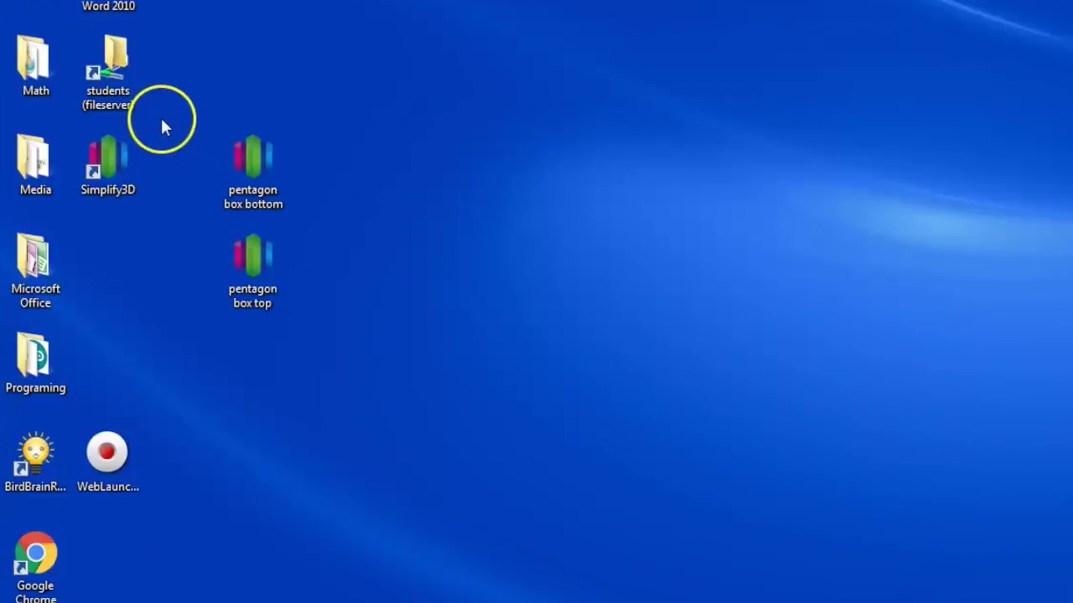
Launch Simplify3D from its desktop shortcut
click(118, 172)
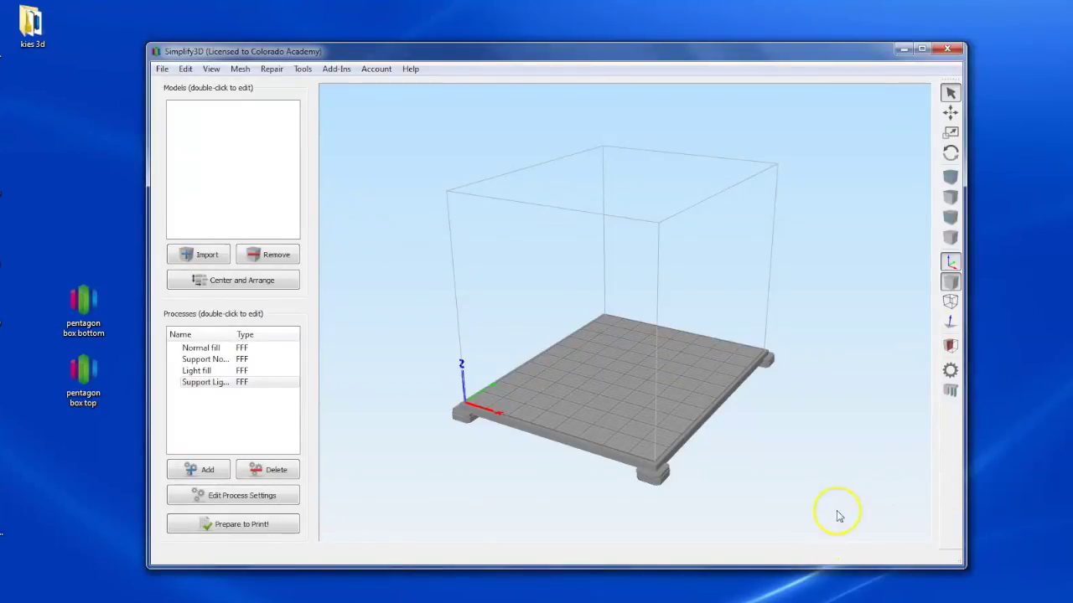
In the Machine Control Panel, heat the extruder to 215 °C and the bed to 70 °C
click(873, 551)
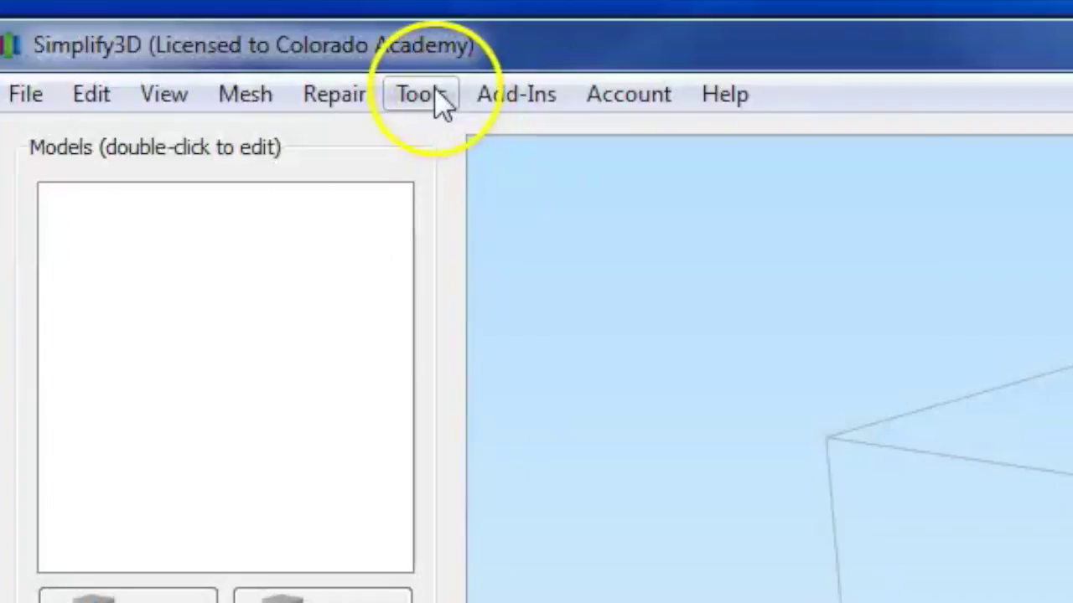
click(308, 70)
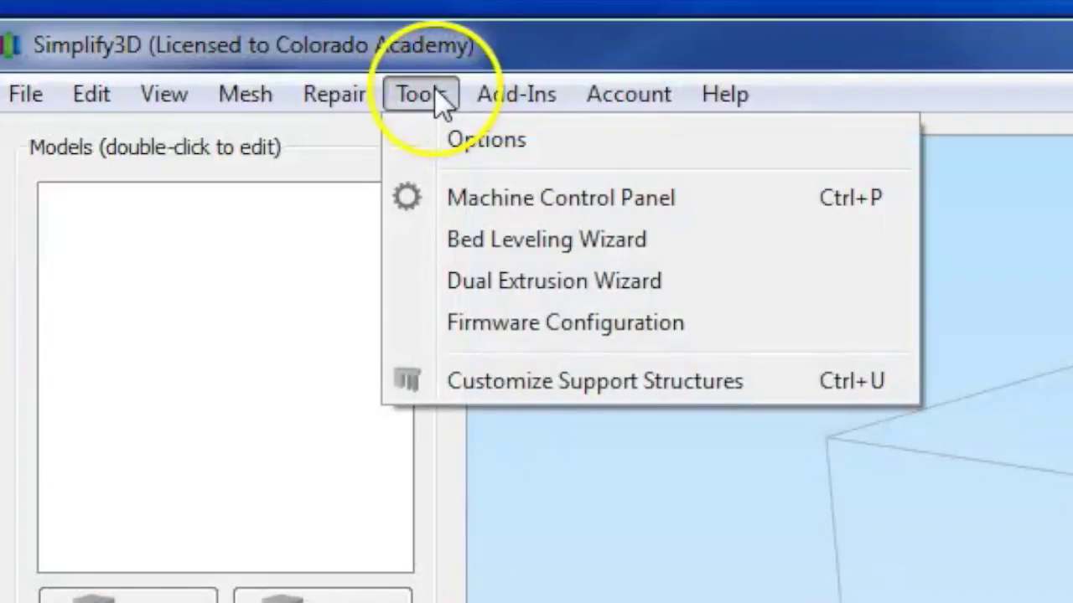
click(438, 207)
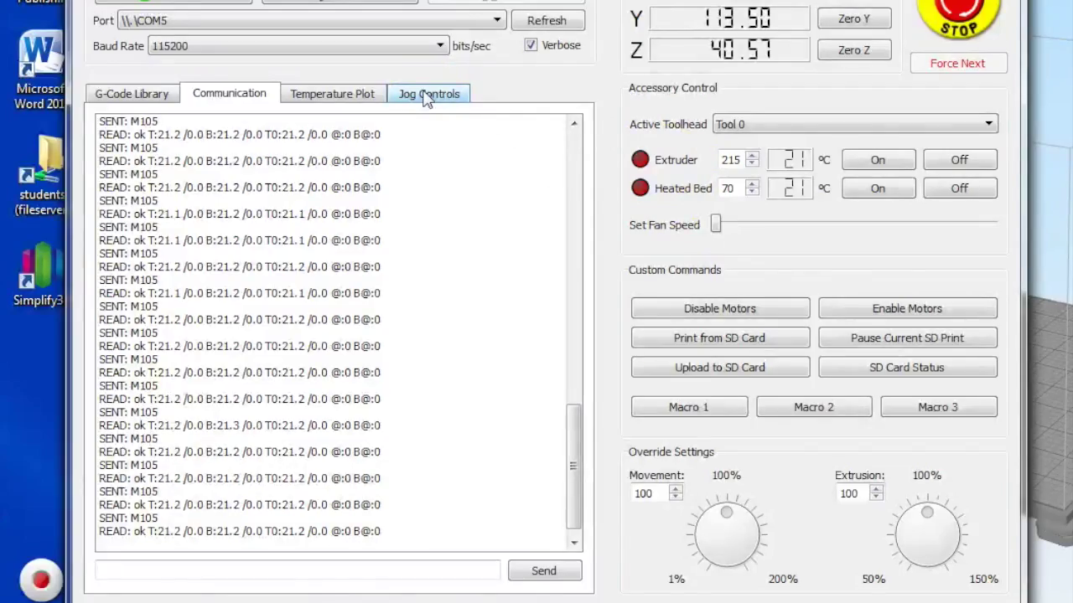
click(793, 155)
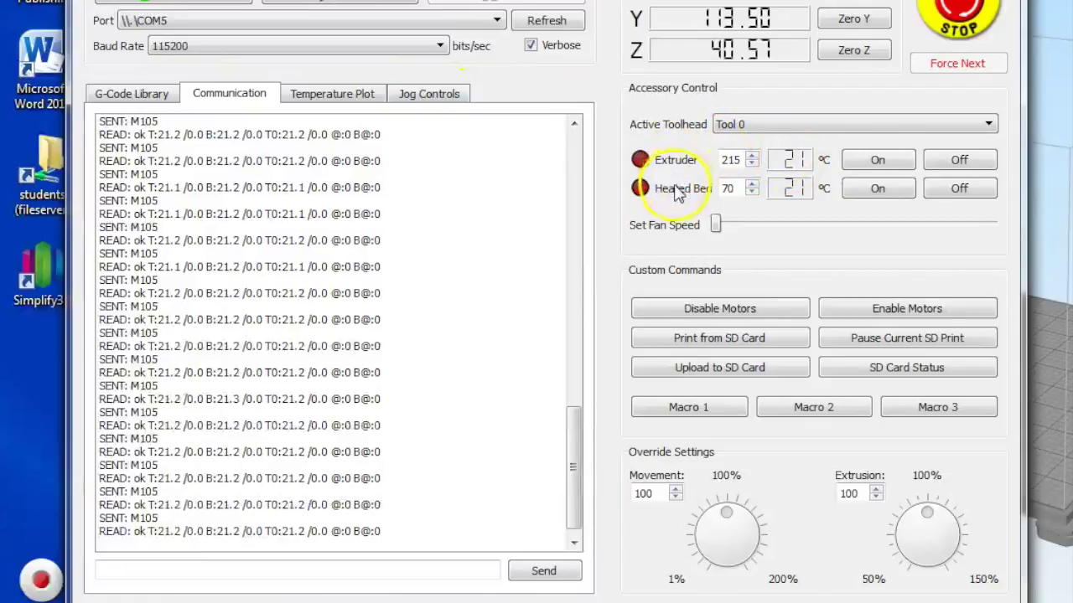
click(871, 163)
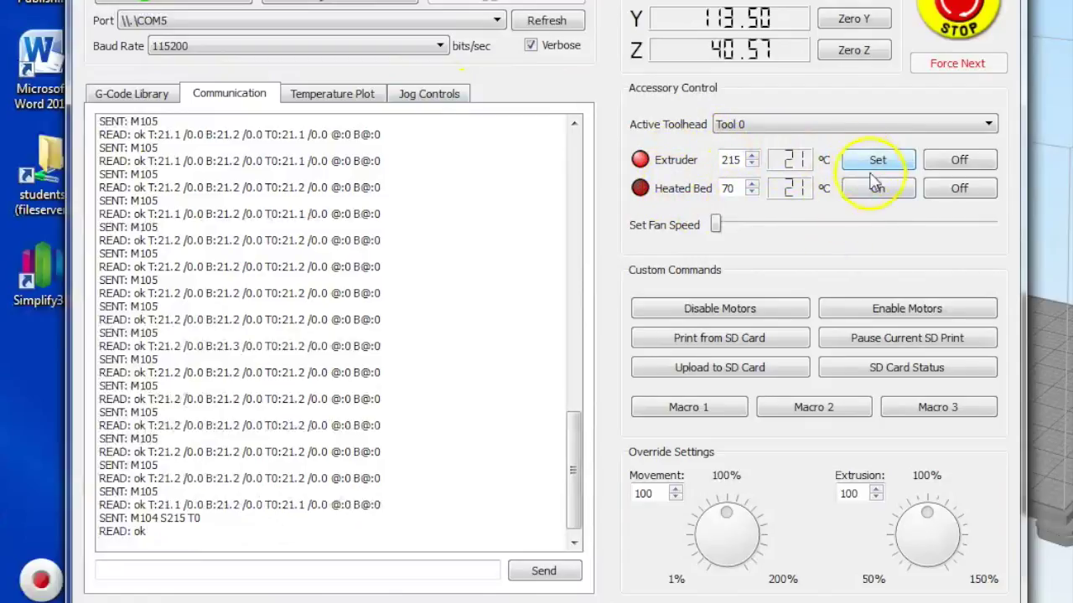
click(875, 191)
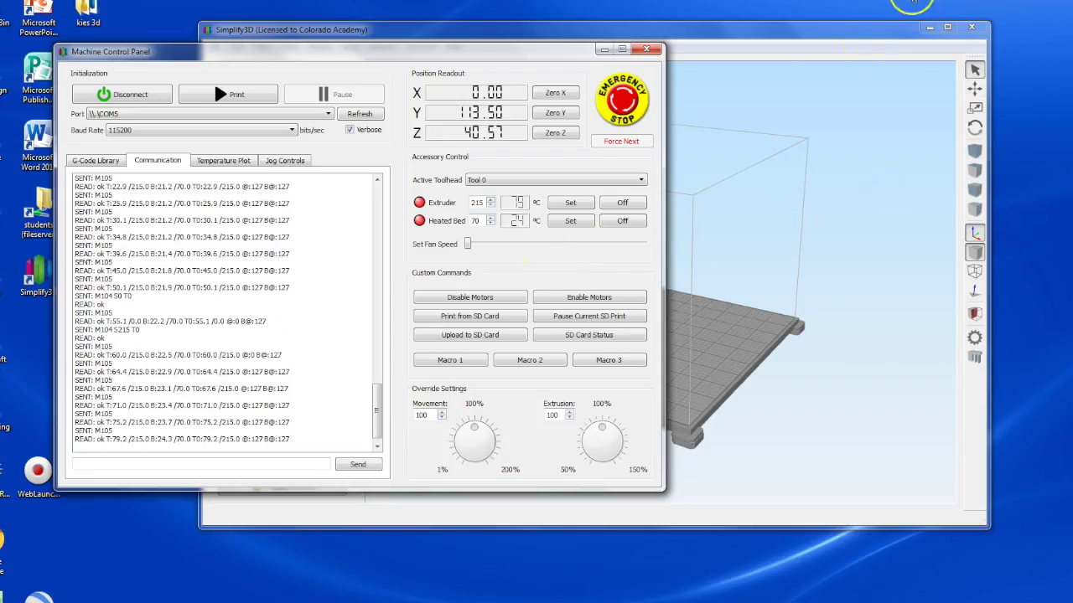
Import the 'pentagon box bottom' model from the Desktop onto the build plate
click(778, 77)
drag(682, 29, 685, 35)
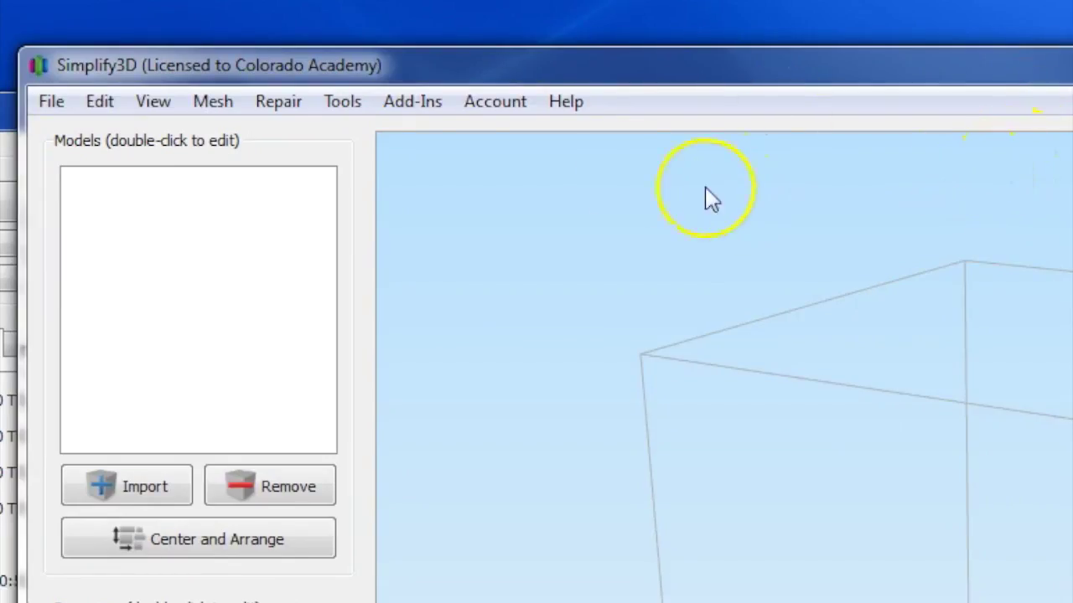
click(52, 104)
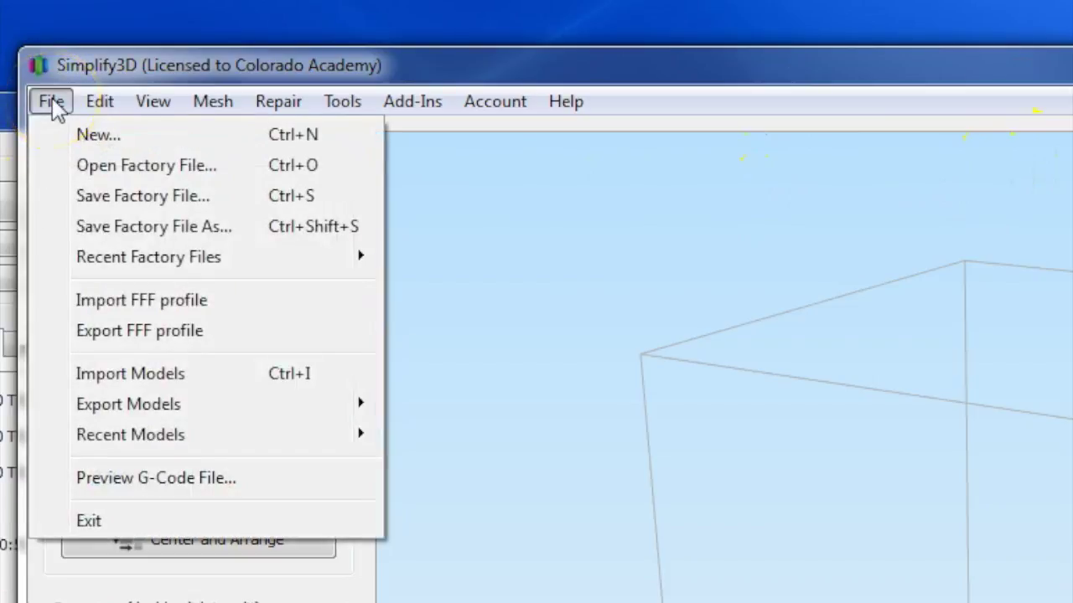
click(135, 376)
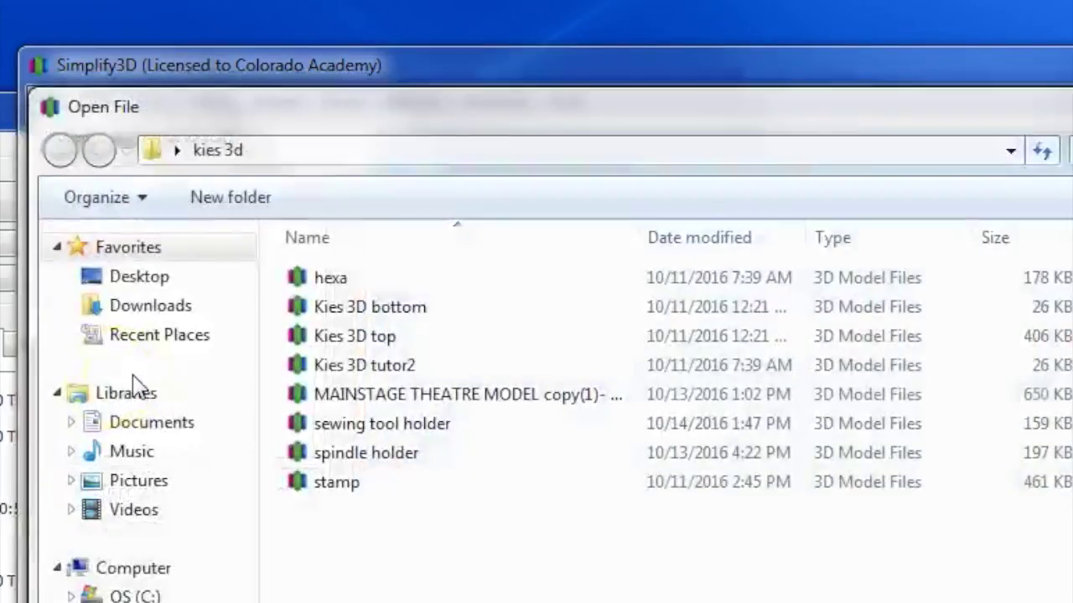
click(92, 278)
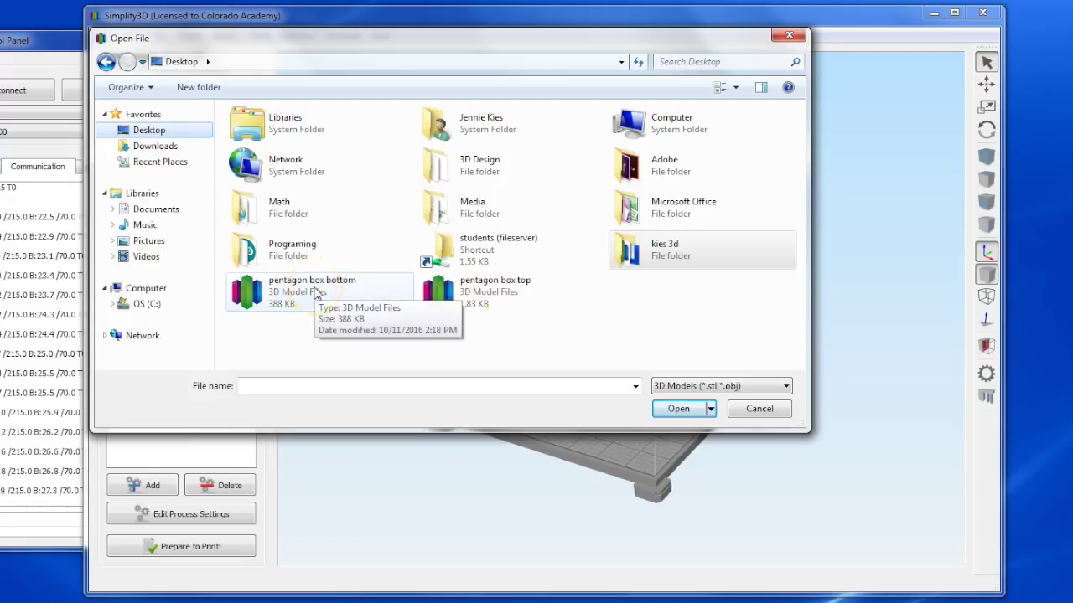
click(316, 292)
click(674, 409)
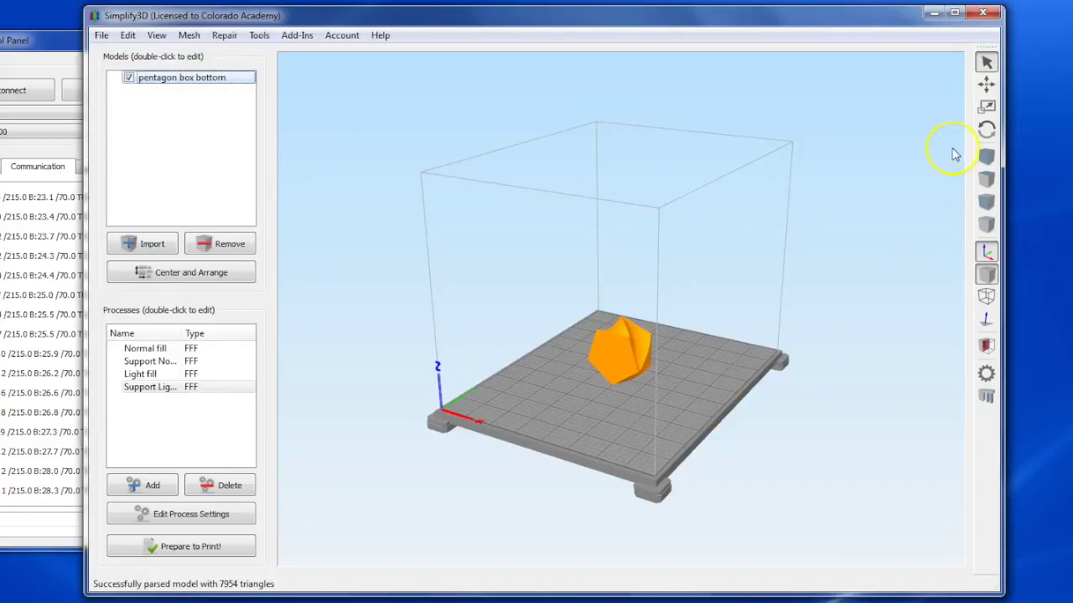
click(986, 129)
Lay the pentagon box bottom flat on a chosen face with Place Surface on Bed
mouse_move(766, 402)
mouse_down()
mouse_move(671, 427)
mouse_move(695, 354)
mouse_move(713, 378)
mouse_move(642, 394)
mouse_move(520, 381)
mouse_move(687, 414)
mouse_move(757, 394)
mouse_move(803, 364)
mouse_move(819, 412)
mouse_move(829, 383)
mouse_move(900, 391)
mouse_move(883, 408)
mouse_up()
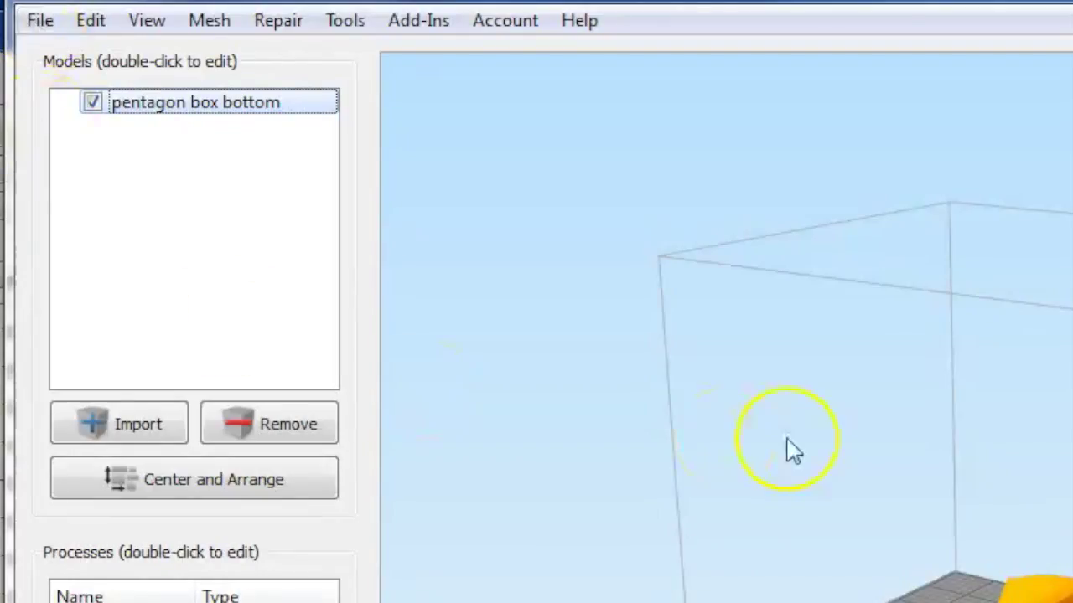
click(90, 22)
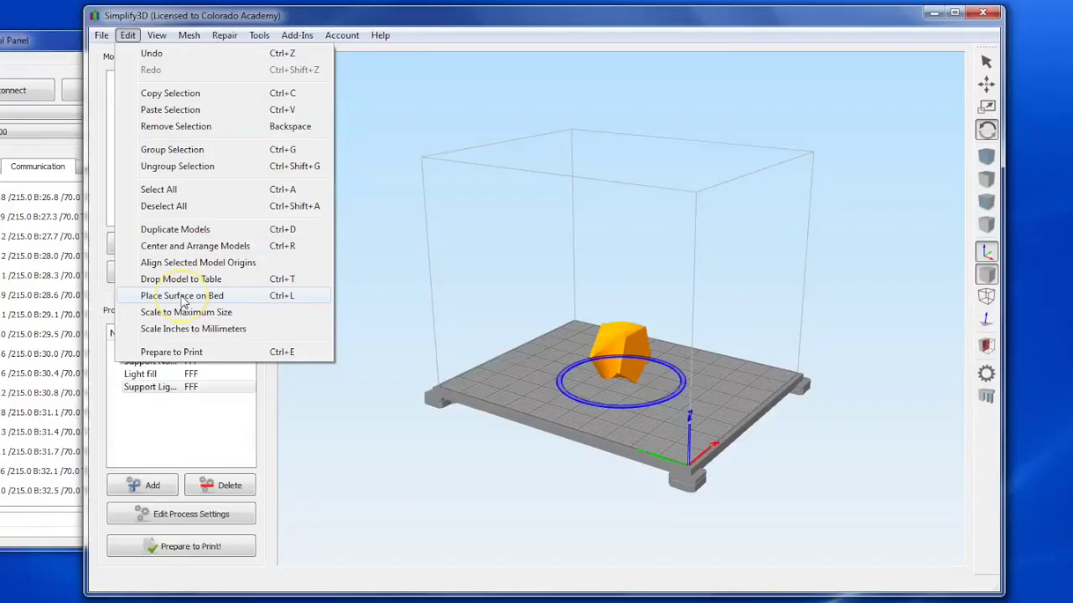
click(182, 296)
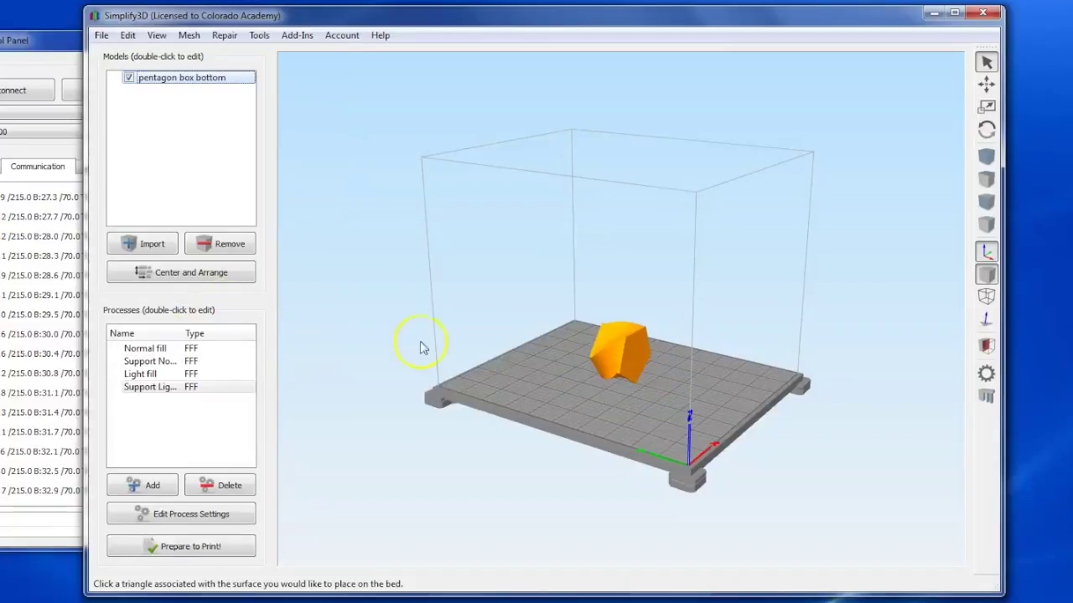
click(644, 367)
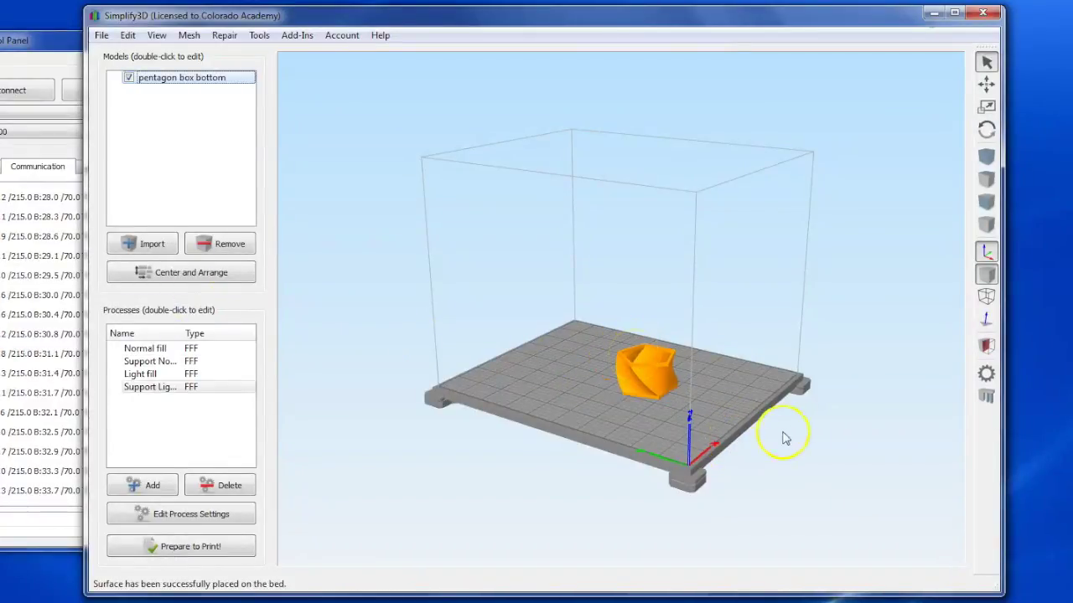
mouse_move(809, 446)
mouse_down()
mouse_move(782, 455)
mouse_move(746, 430)
mouse_move(718, 383)
mouse_move(683, 436)
mouse_move(676, 472)
mouse_move(696, 472)
mouse_move(706, 426)
mouse_move(677, 427)
mouse_move(663, 496)
mouse_up()
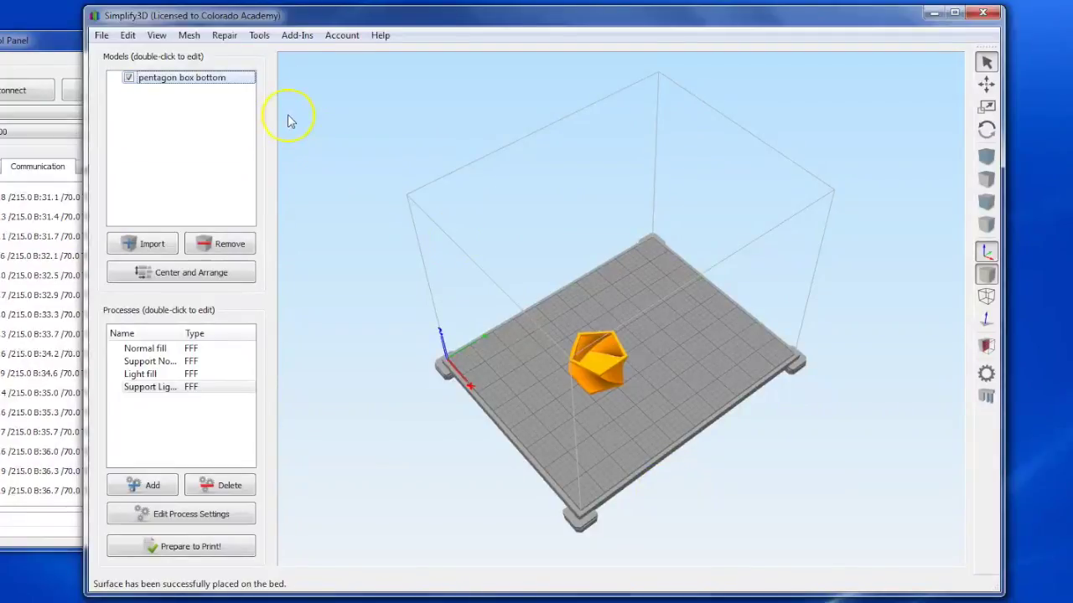
Import the 'pentagon box top' model alongside the bottom
click(101, 35)
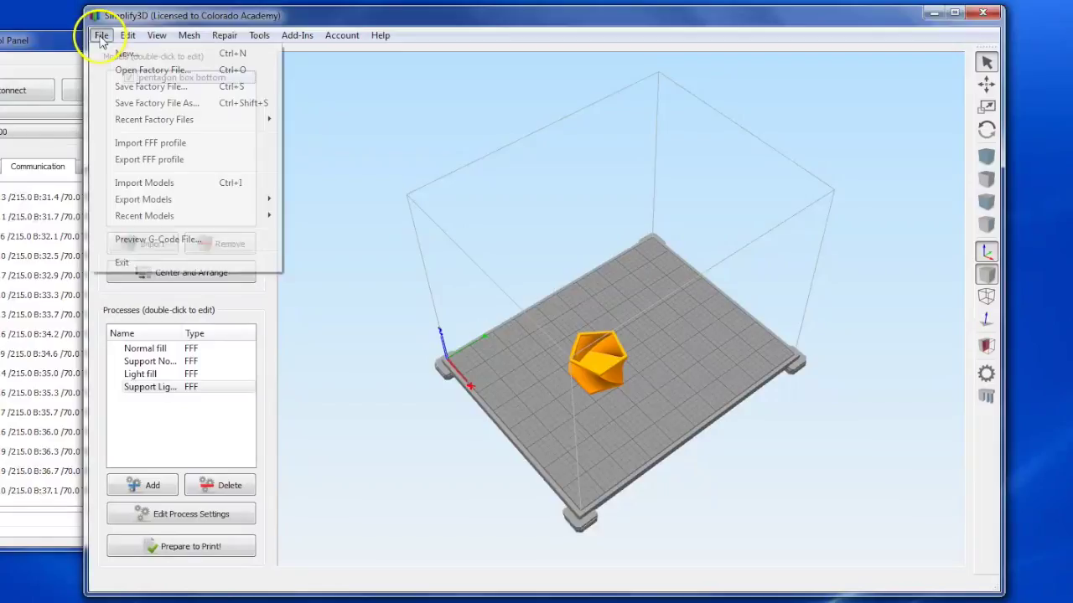
click(144, 185)
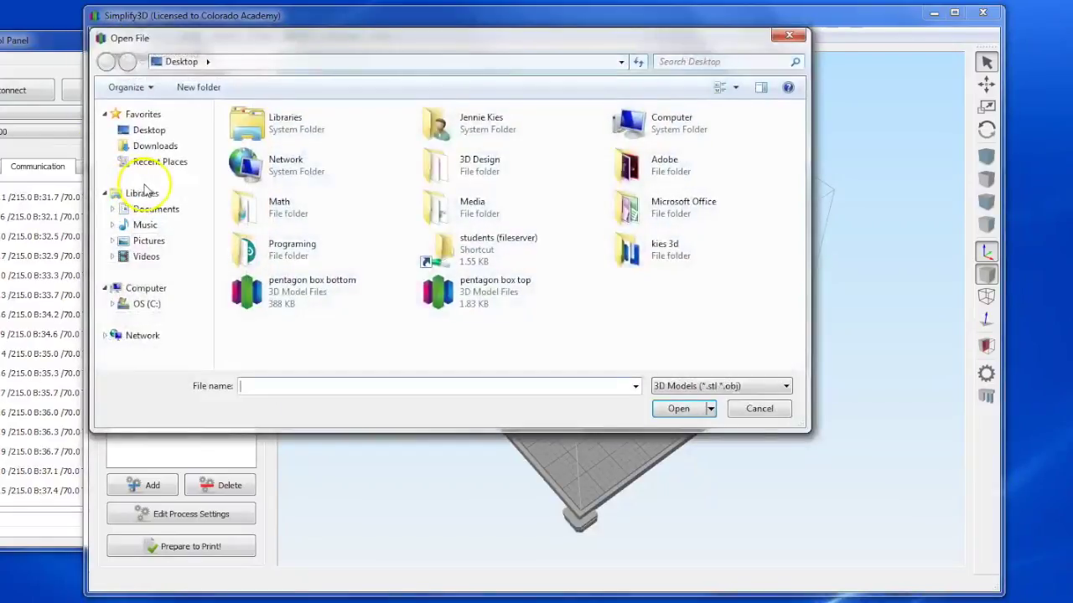
click(496, 294)
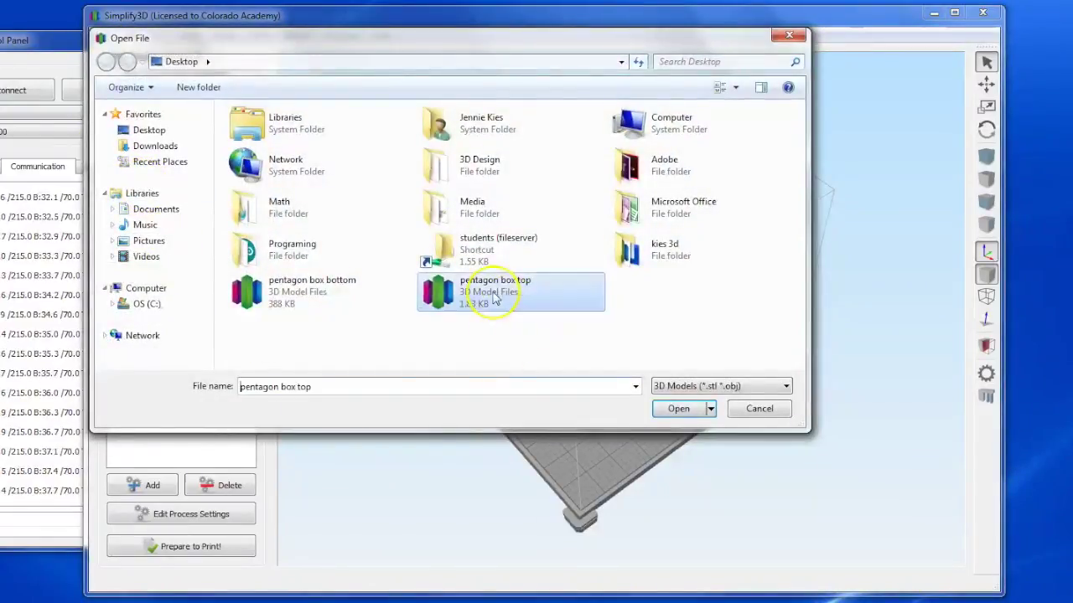
click(679, 409)
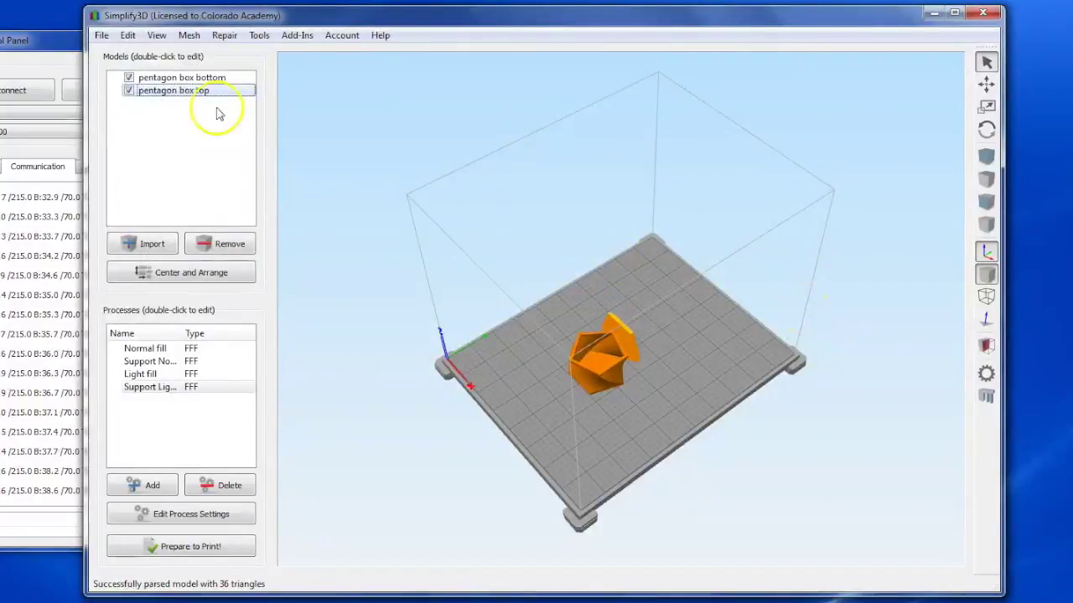
Lay the pentagon box top flat on its chosen face using Place Surface on Bed
click(128, 36)
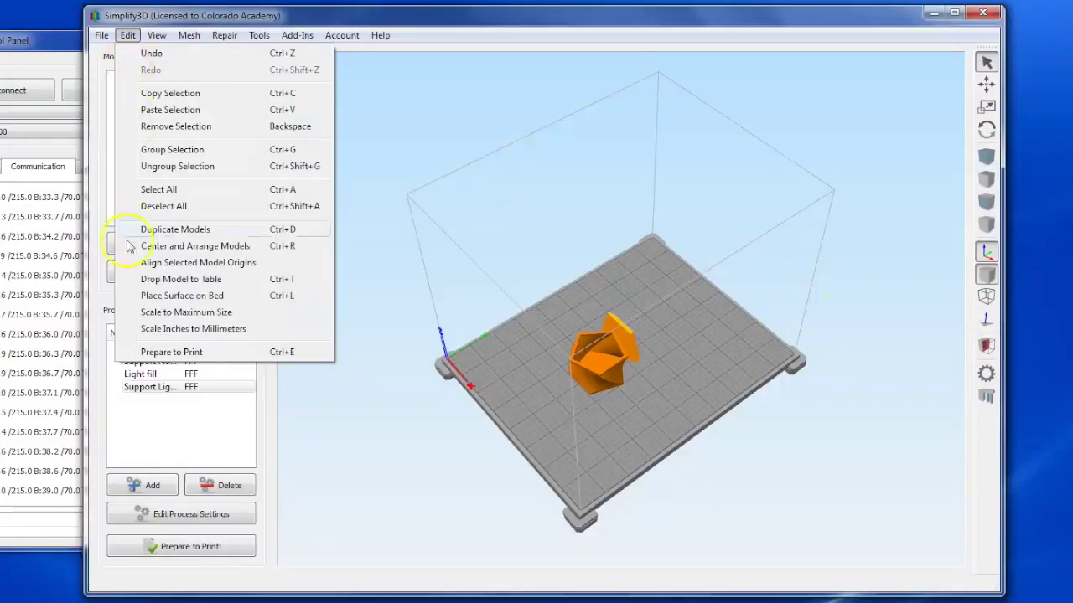
click(176, 296)
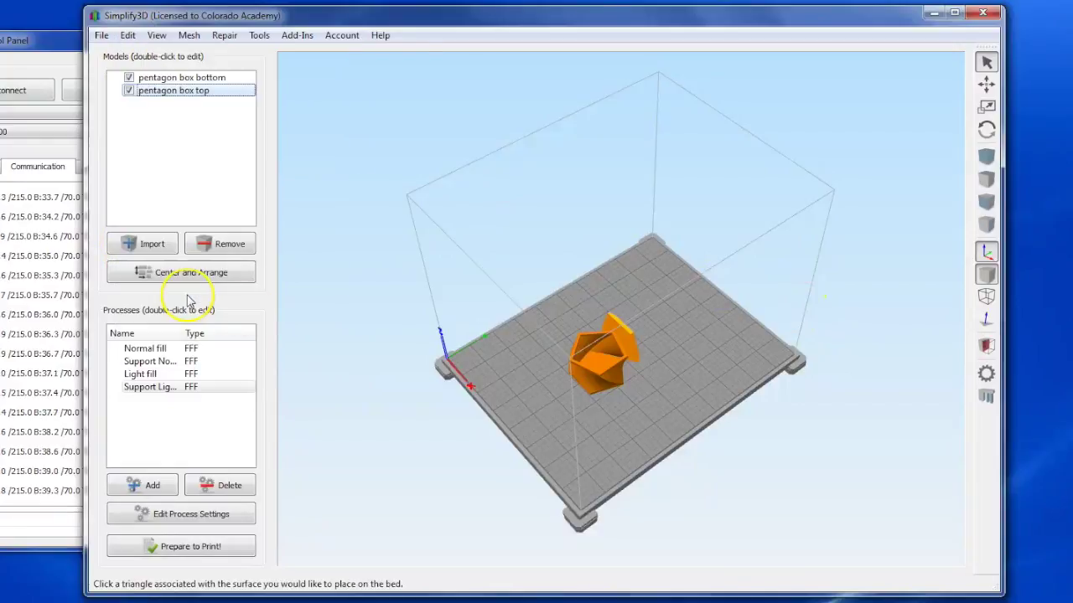
click(629, 335)
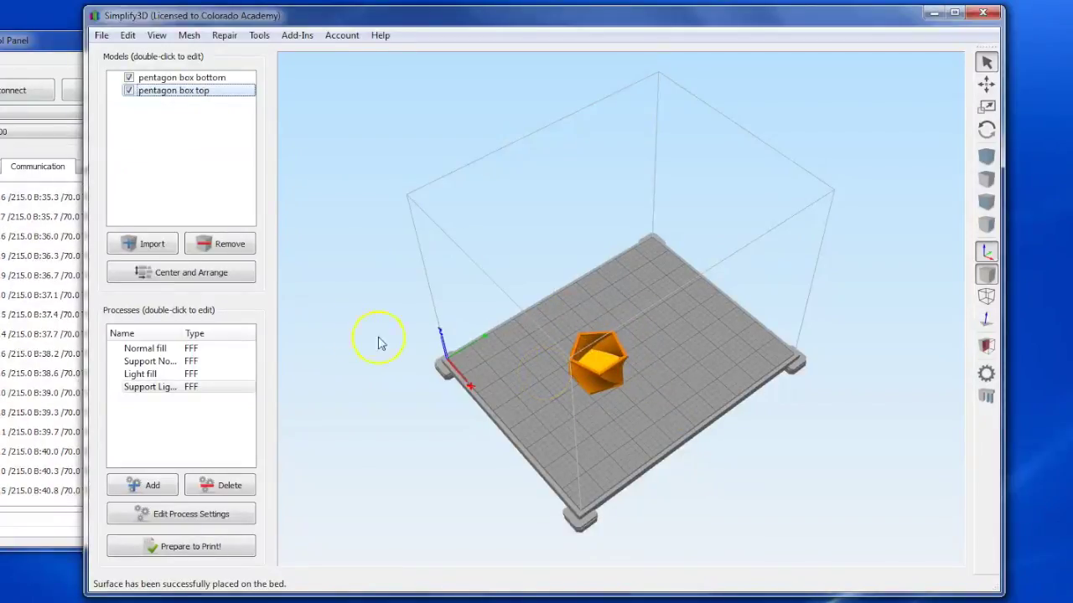
Center and arrange both pentagon box pieces side by side, viewed from a higher angle
click(185, 276)
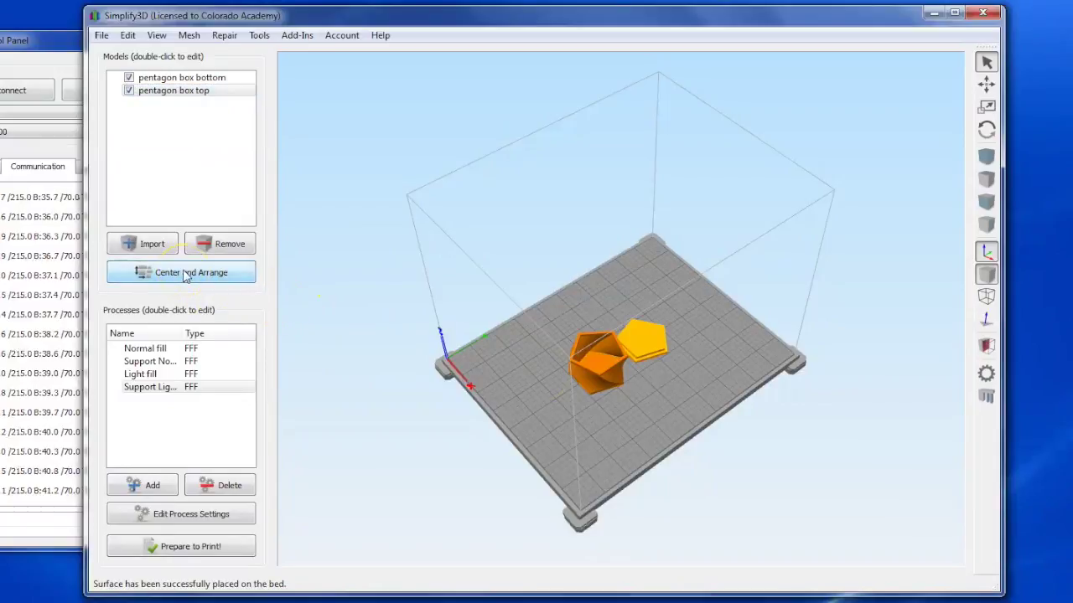
click(214, 293)
click(780, 463)
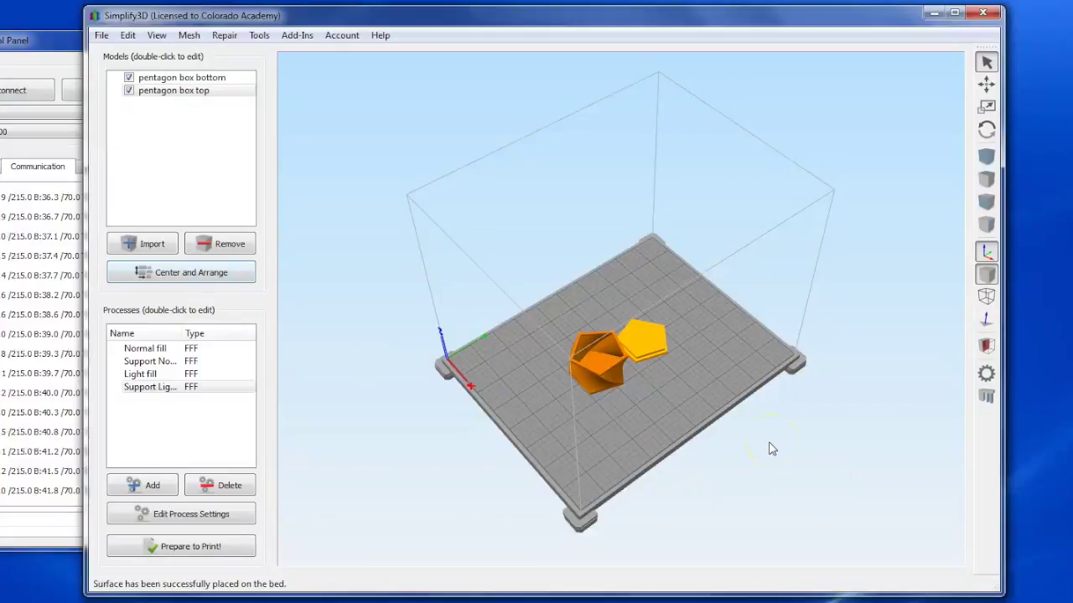
click(986, 129)
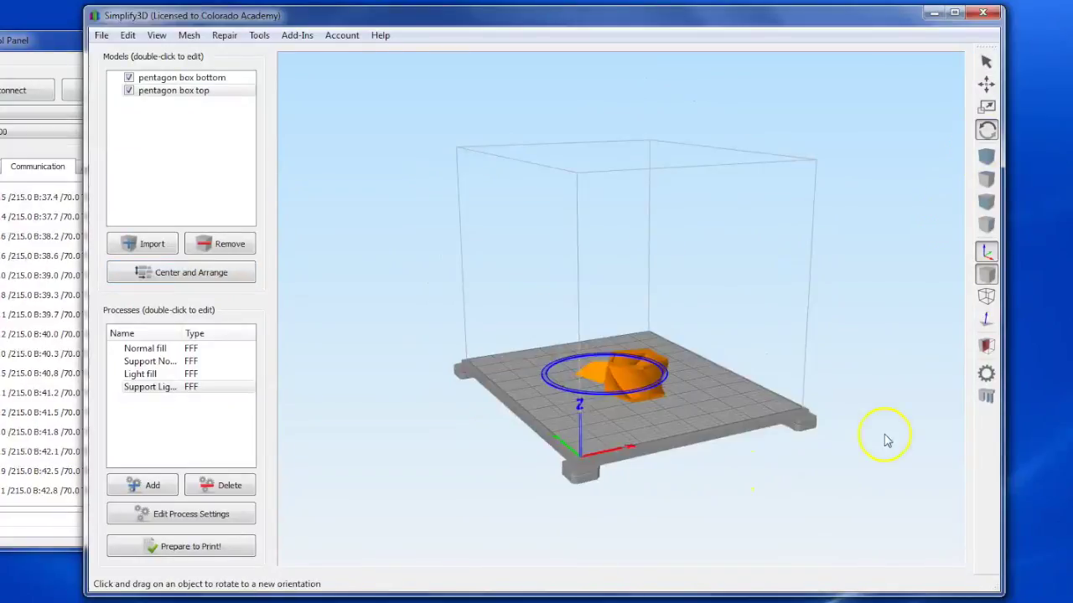
drag(888, 440, 970, 433)
drag(642, 460, 788, 524)
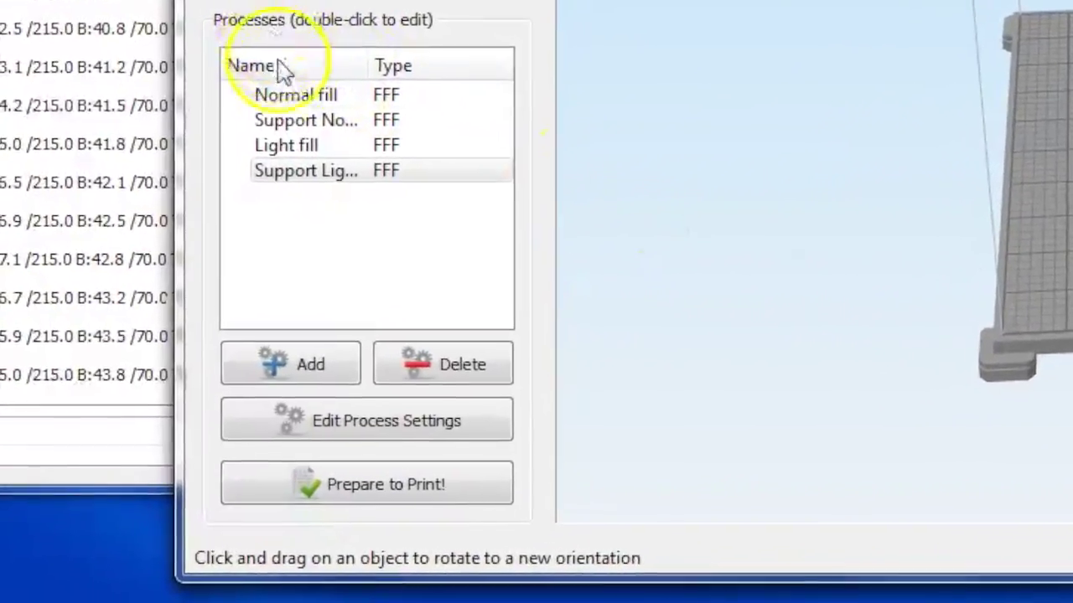
Pick Light fill as the active process after checking Support Light Fill
click(307, 173)
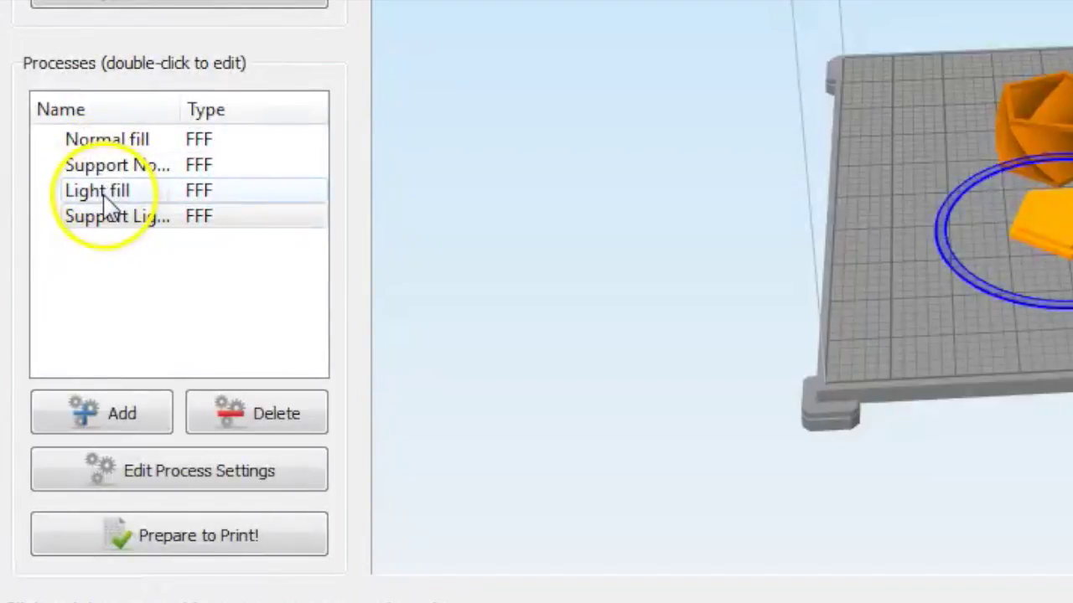
click(116, 220)
click(117, 233)
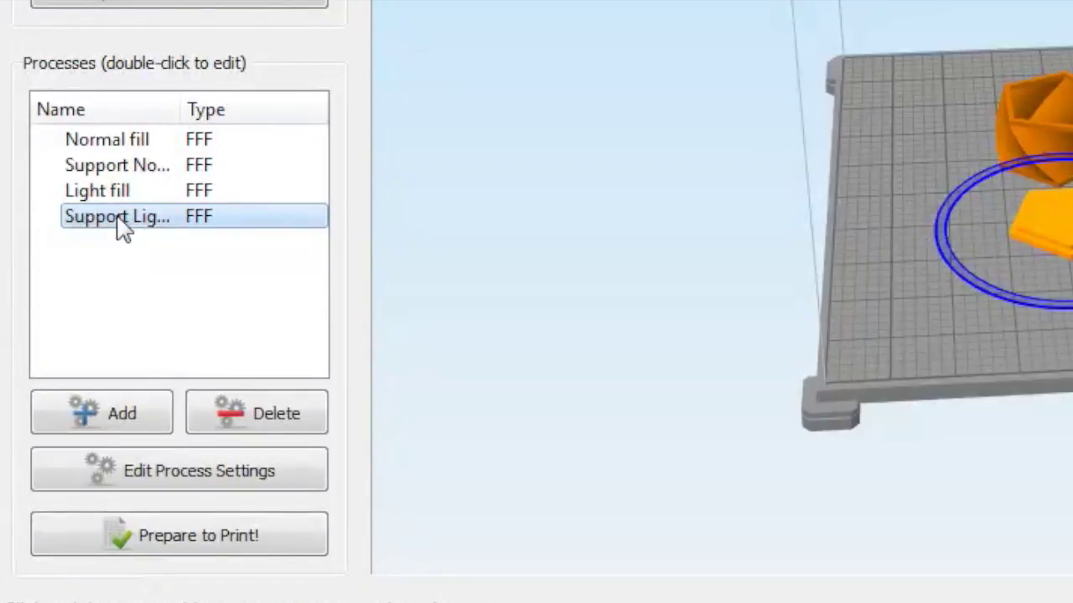
click(956, 235)
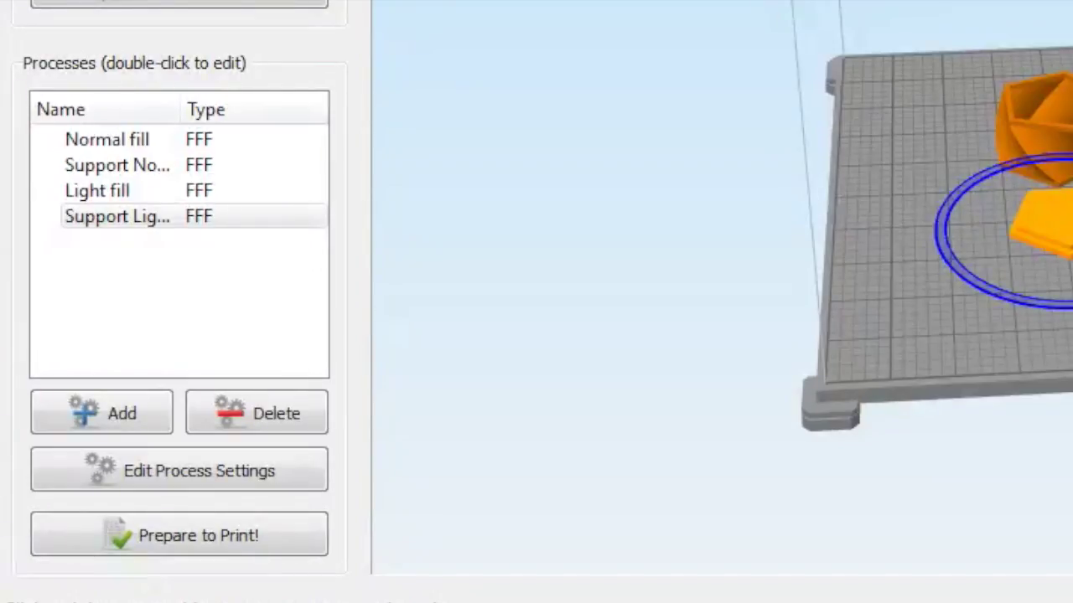
click(76, 222)
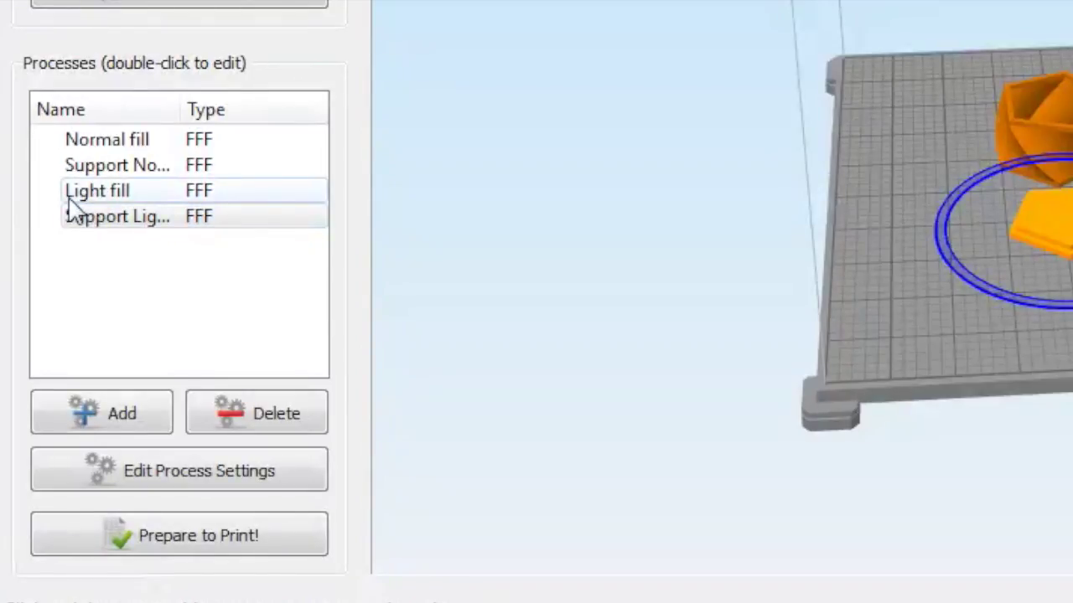
click(86, 219)
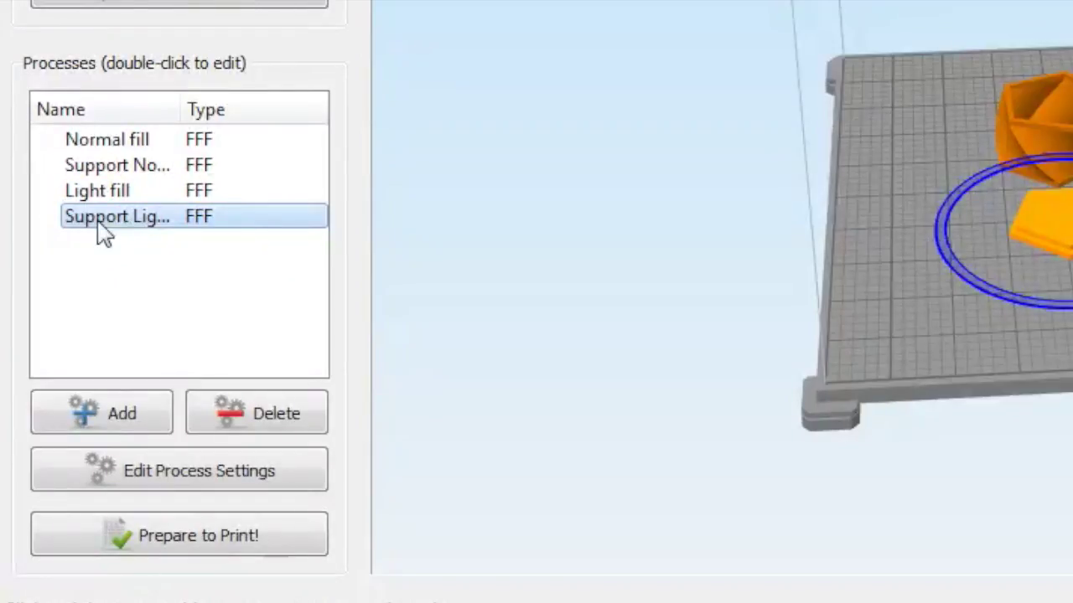
click(93, 190)
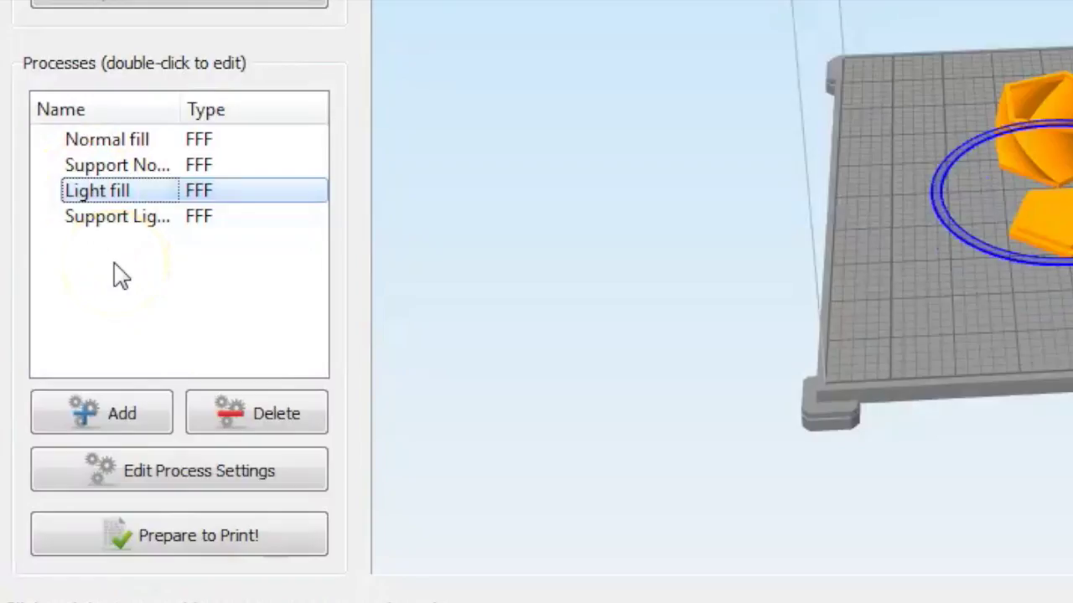
Slice both parts with only Light fill, previewing a 41-minute, 18.56 g build
click(163, 534)
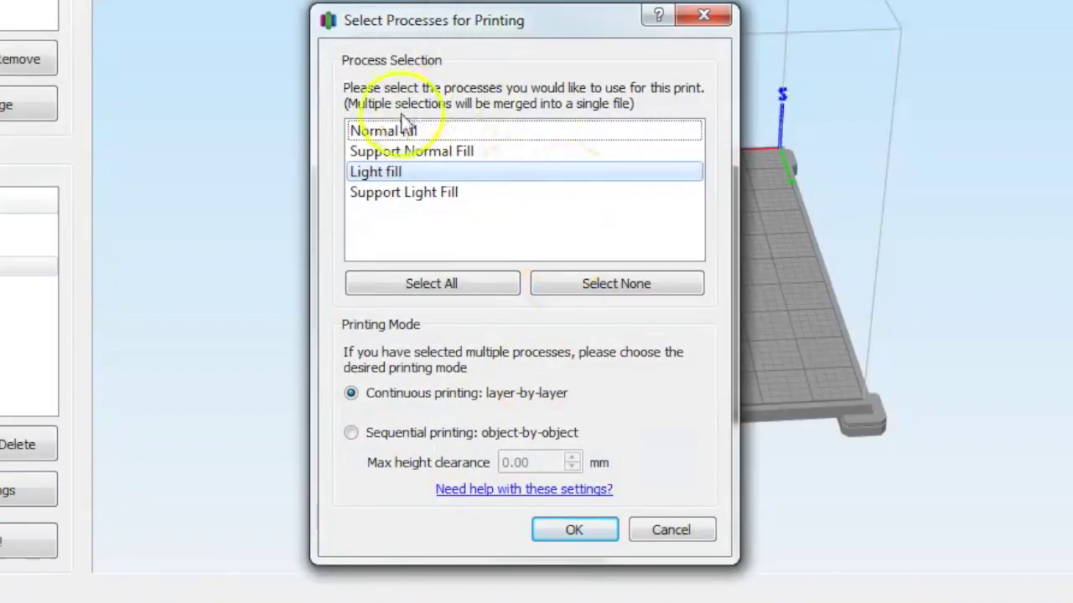
click(409, 174)
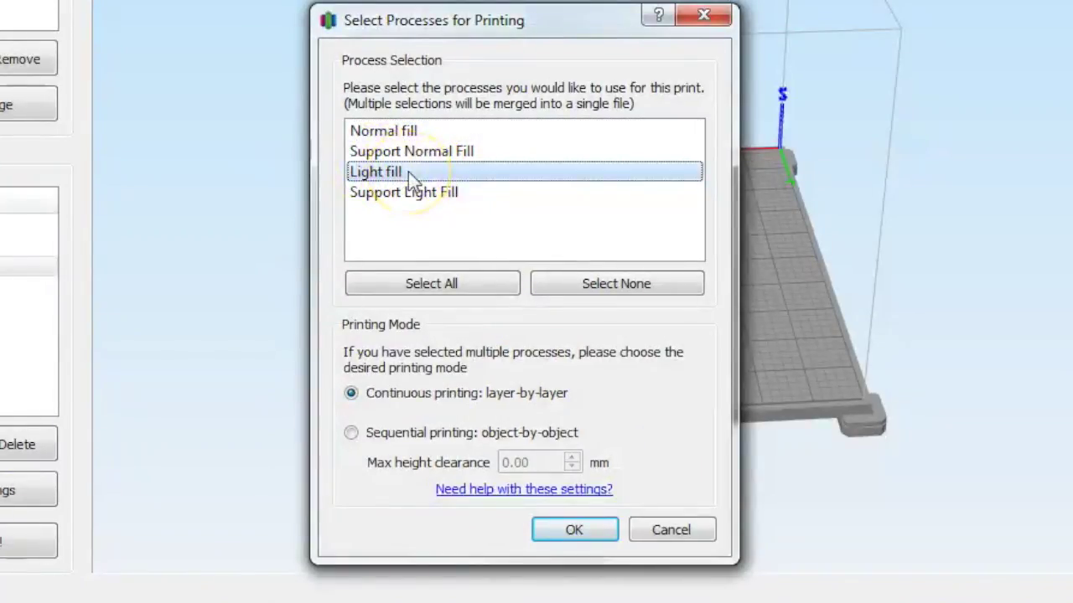
click(556, 529)
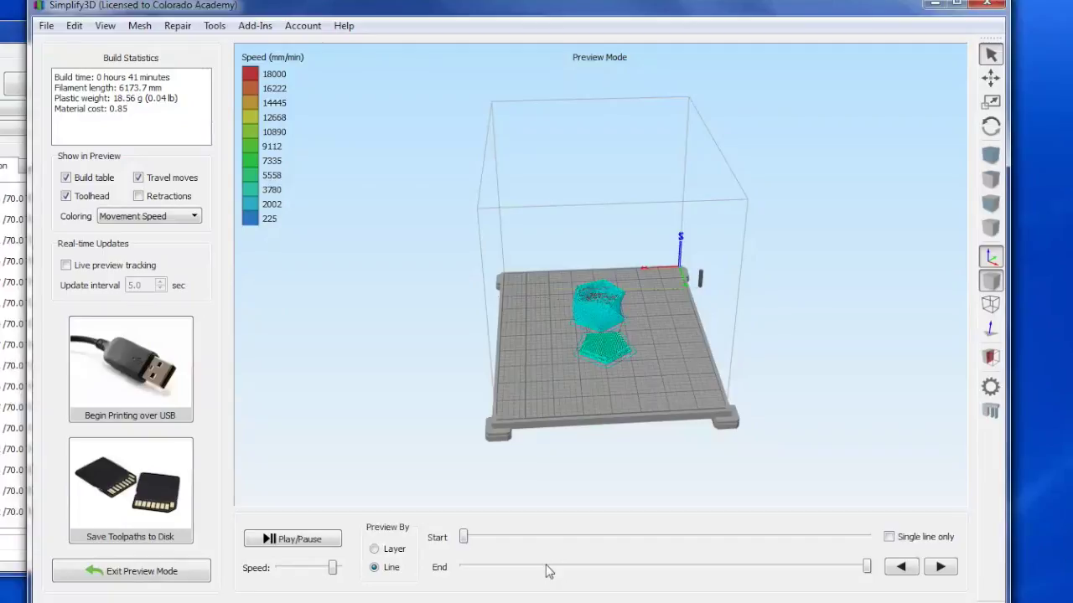
click(557, 536)
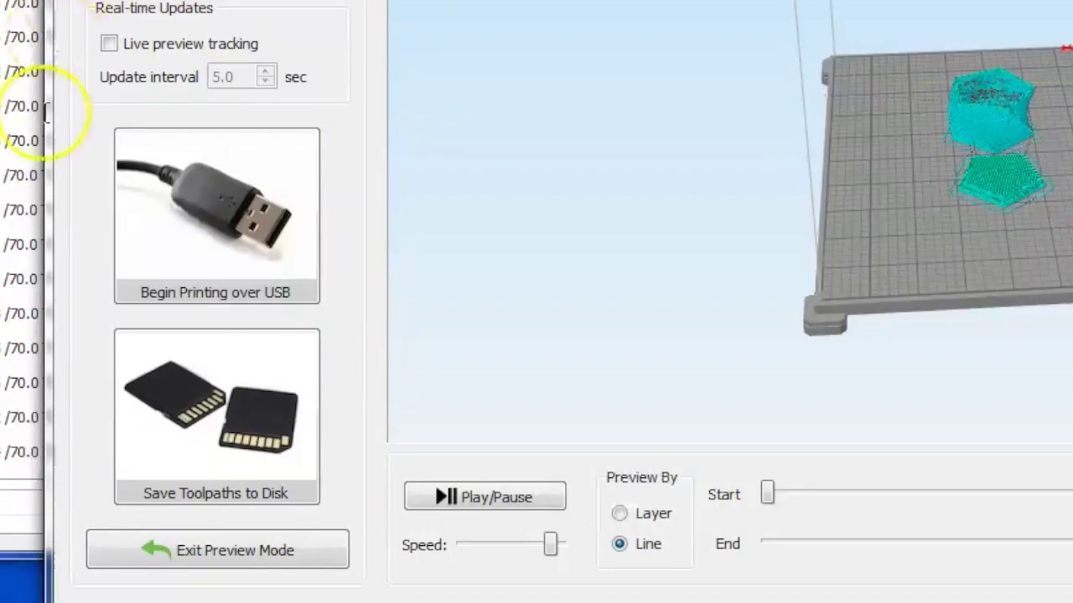
Start printing over USB and bring the Machine Control Panel to the front
click(215, 235)
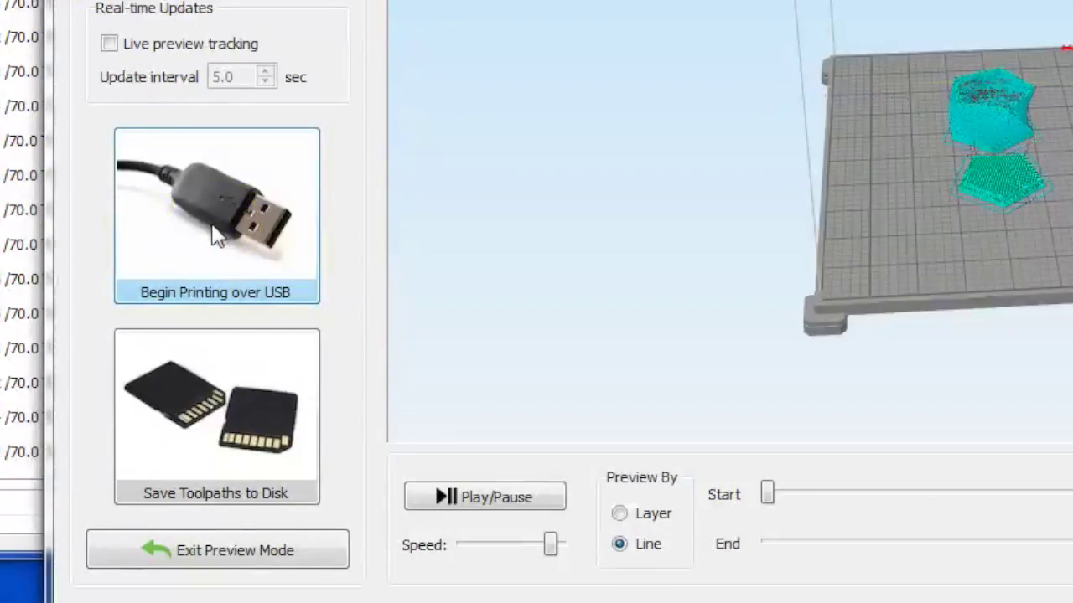
click(219, 267)
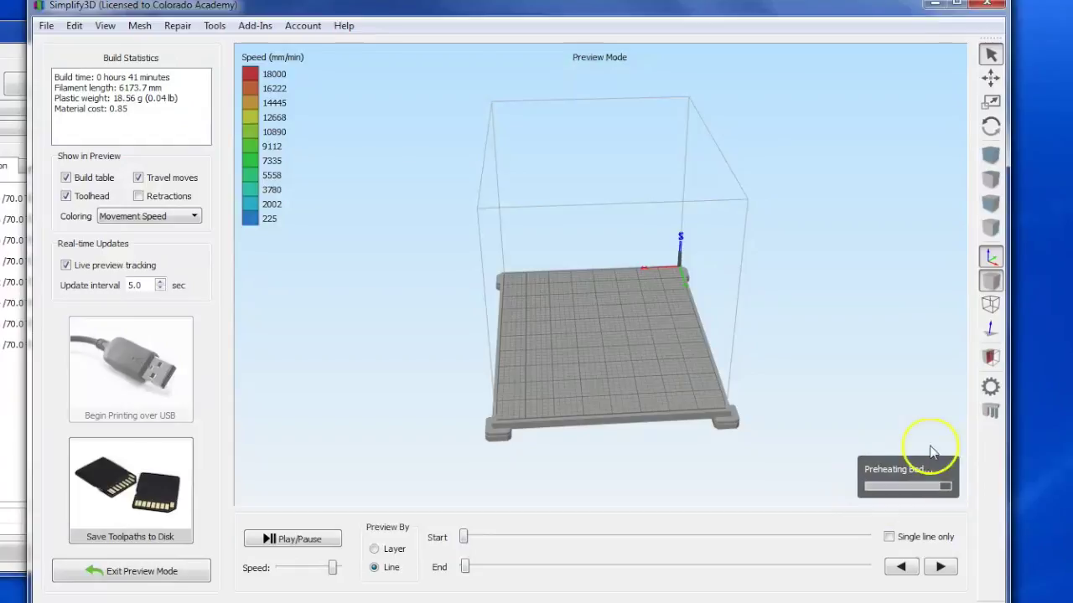
click(4, 325)
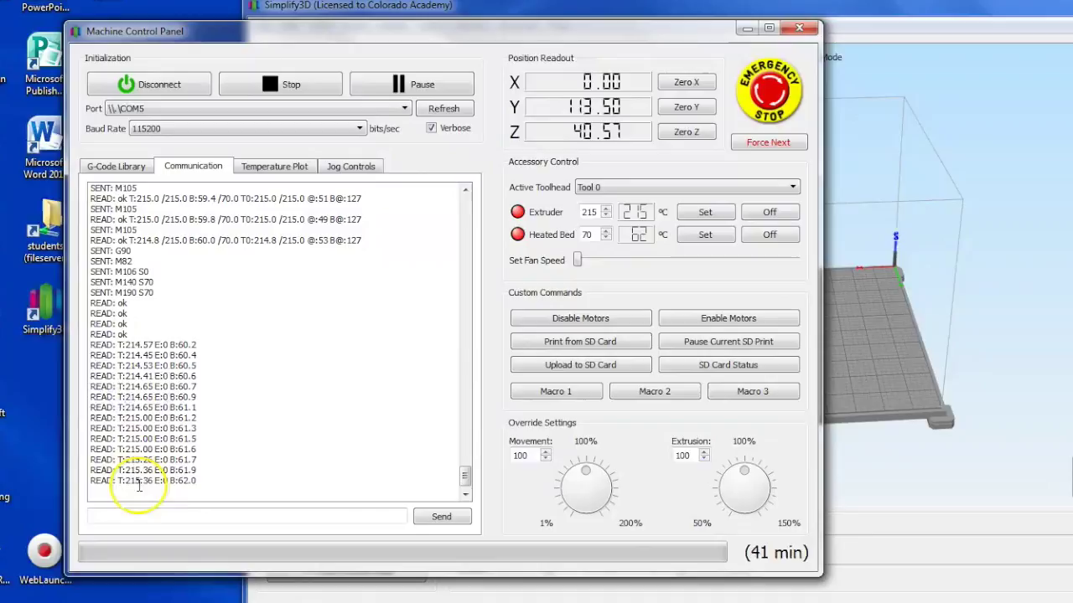
Stop the running USB print from the Machine Control Panel
click(680, 505)
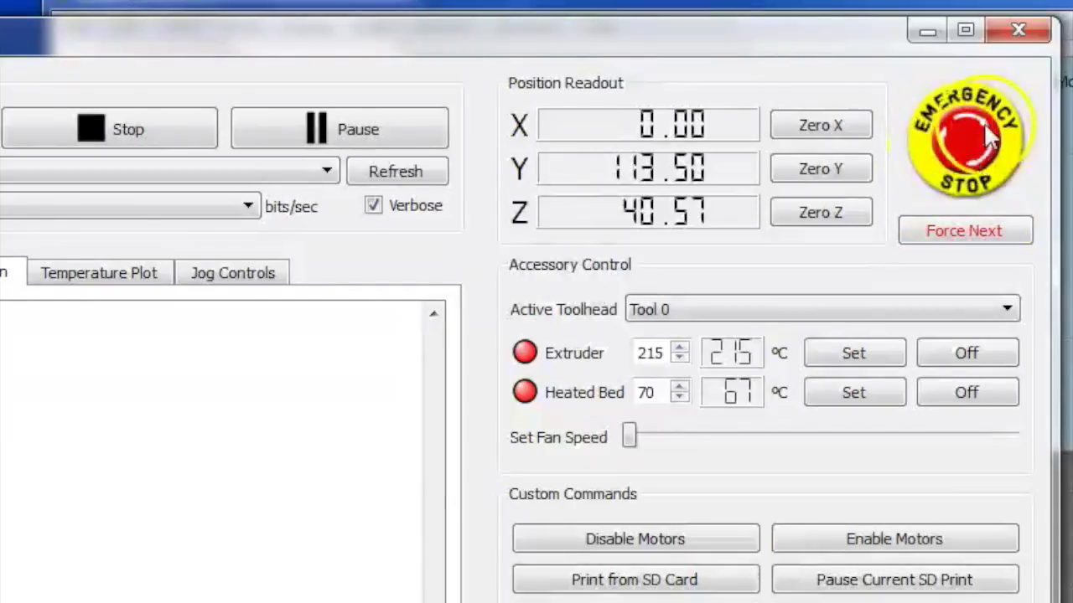
click(995, 163)
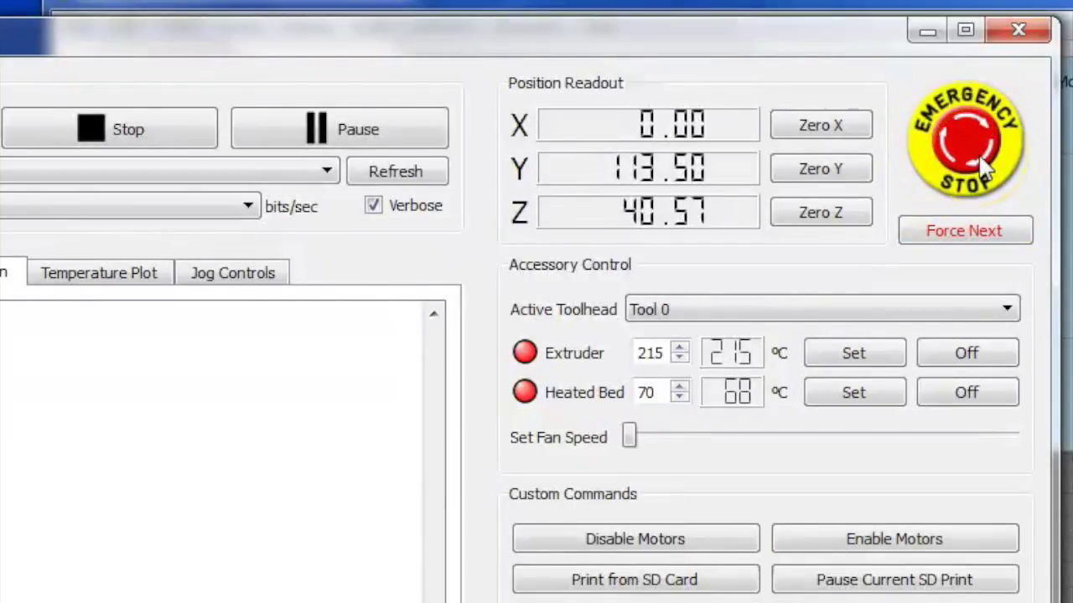
click(114, 129)
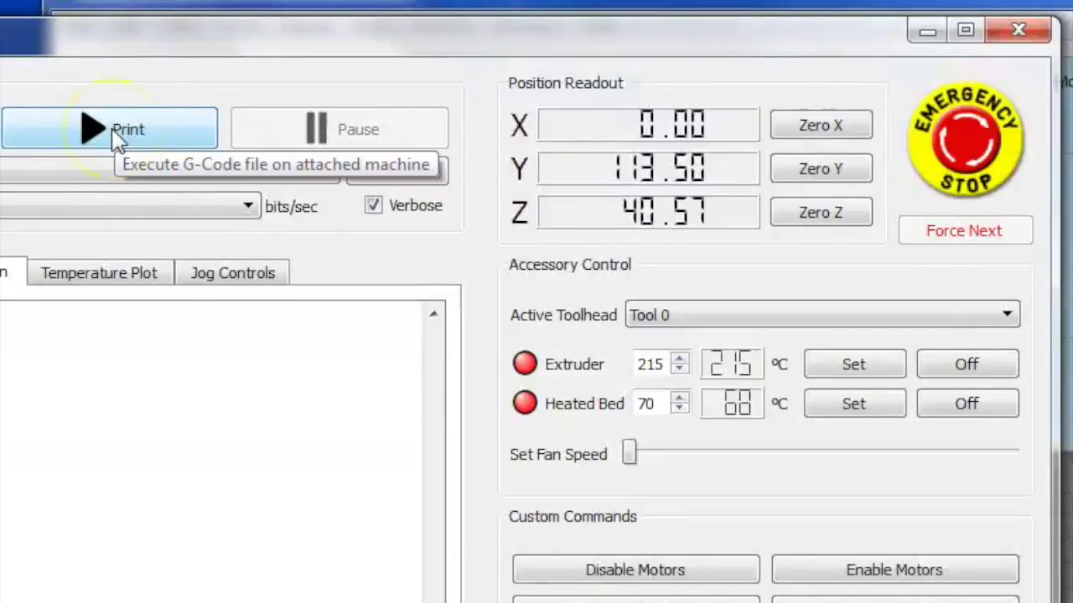